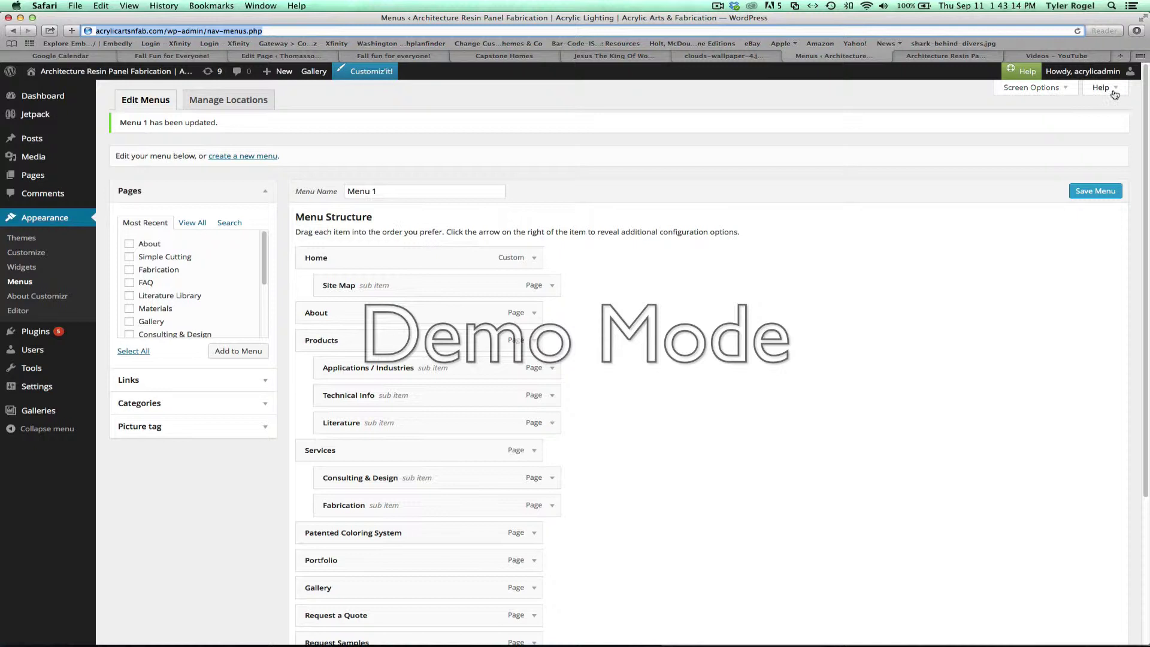
# Log out of the WordPress admin through the Howdy account menu.
pyautogui.moveTo(1129, 74)
pyautogui.click(1072, 111)
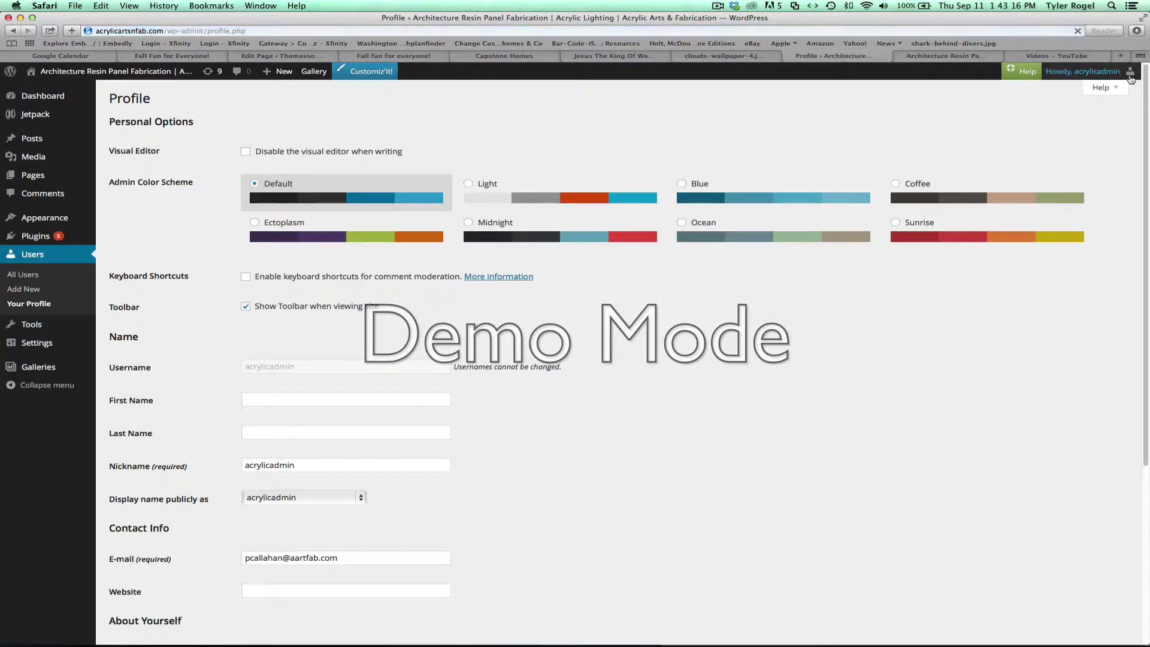
pyautogui.click(1055, 125)
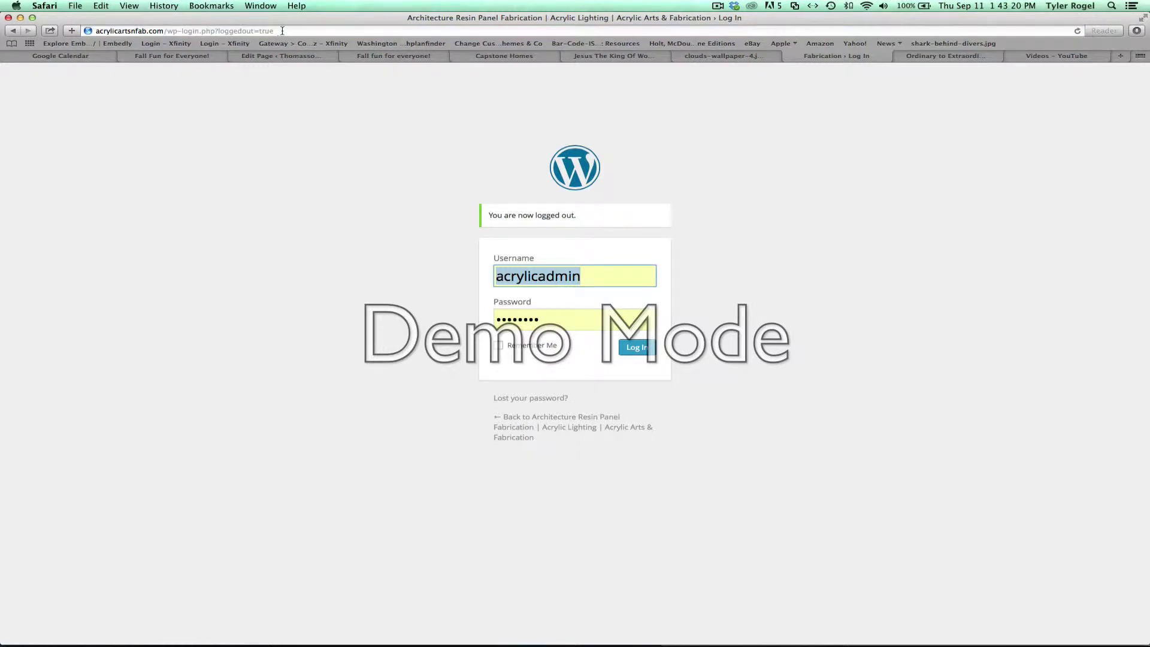
# Strip '?loggedout=true' from the login URL, reload the page, and log back in.
pyautogui.moveTo(282, 31); pyautogui.dragTo(206, 30)
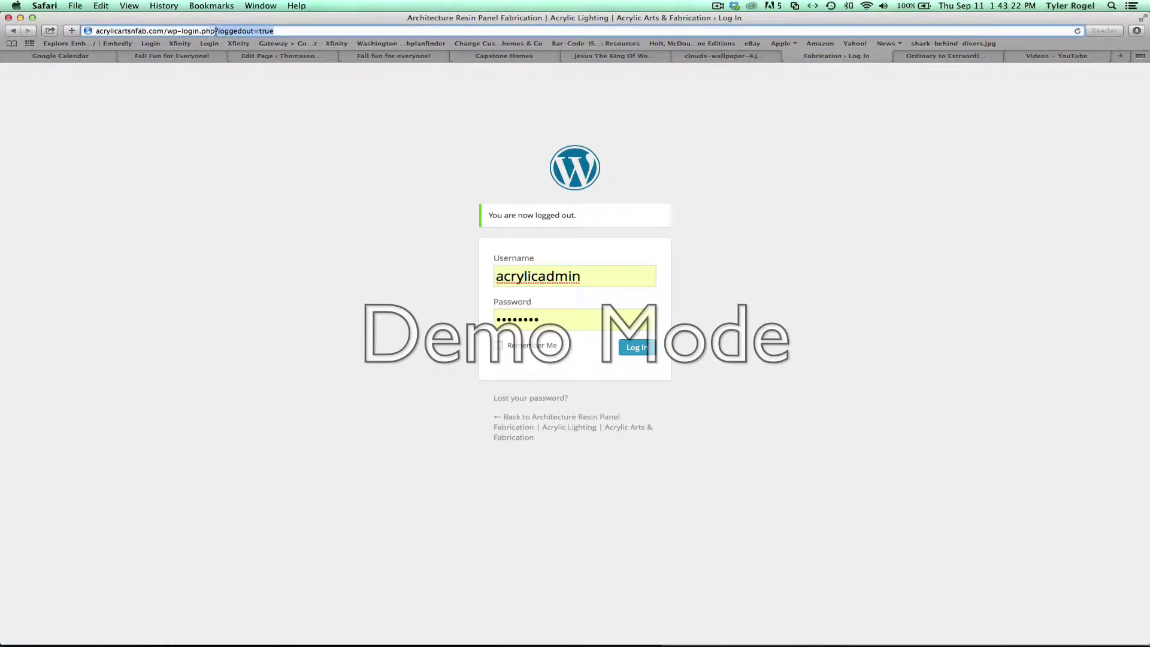
pyautogui.press('BackSpace')
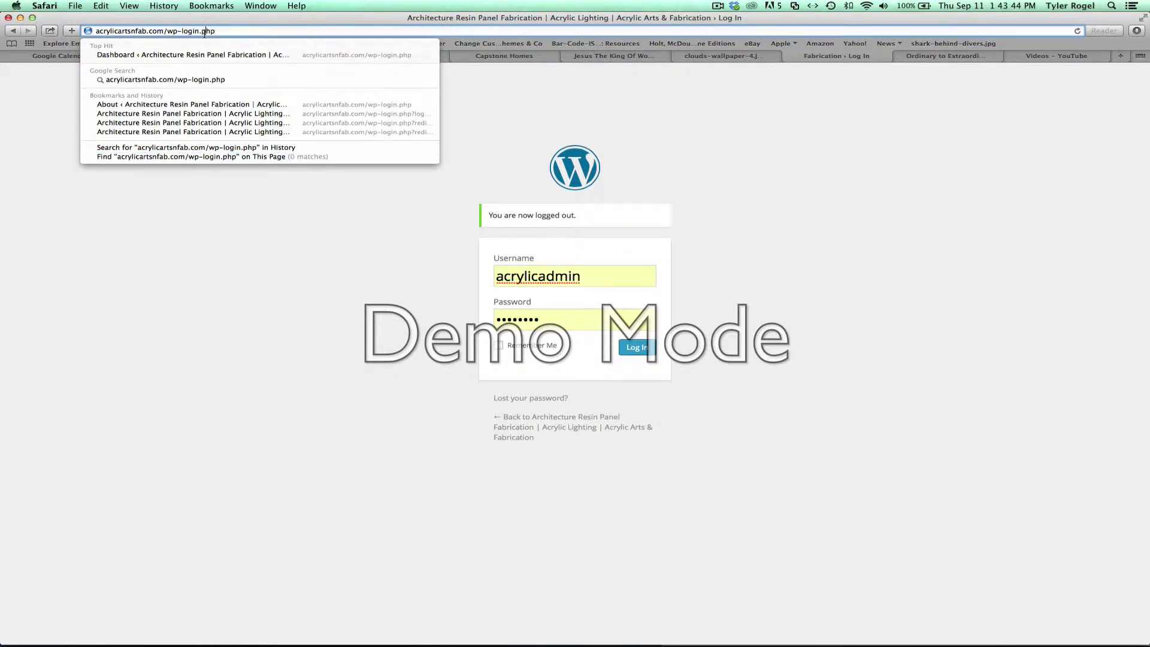
pyautogui.press('Return')
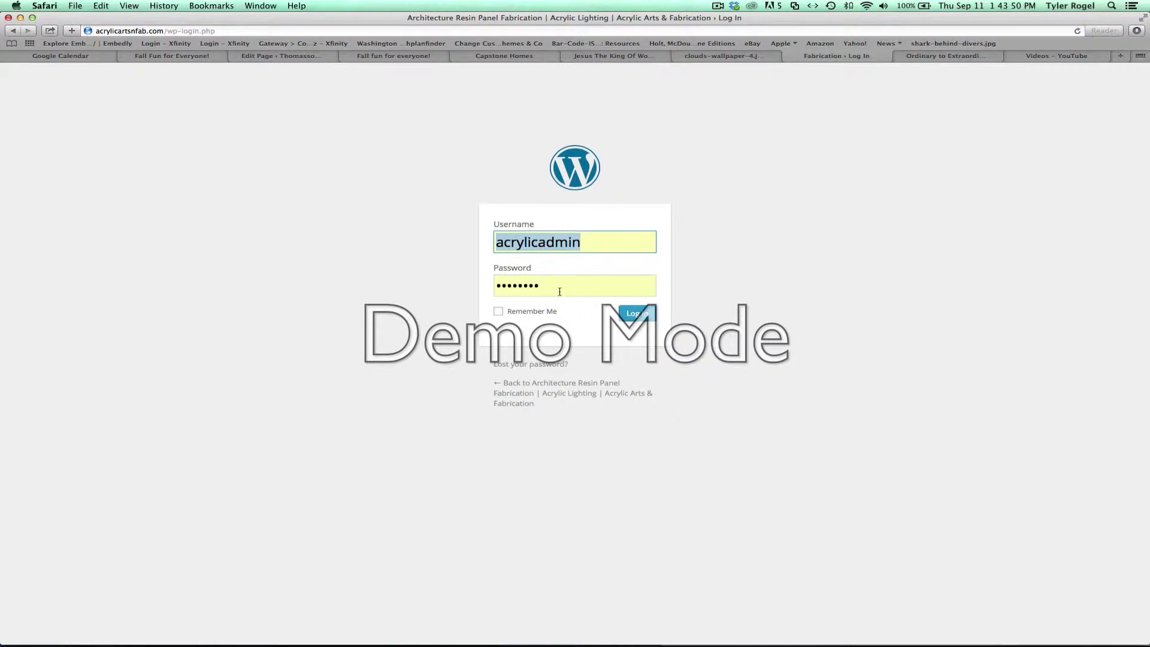
pyautogui.click(642, 314)
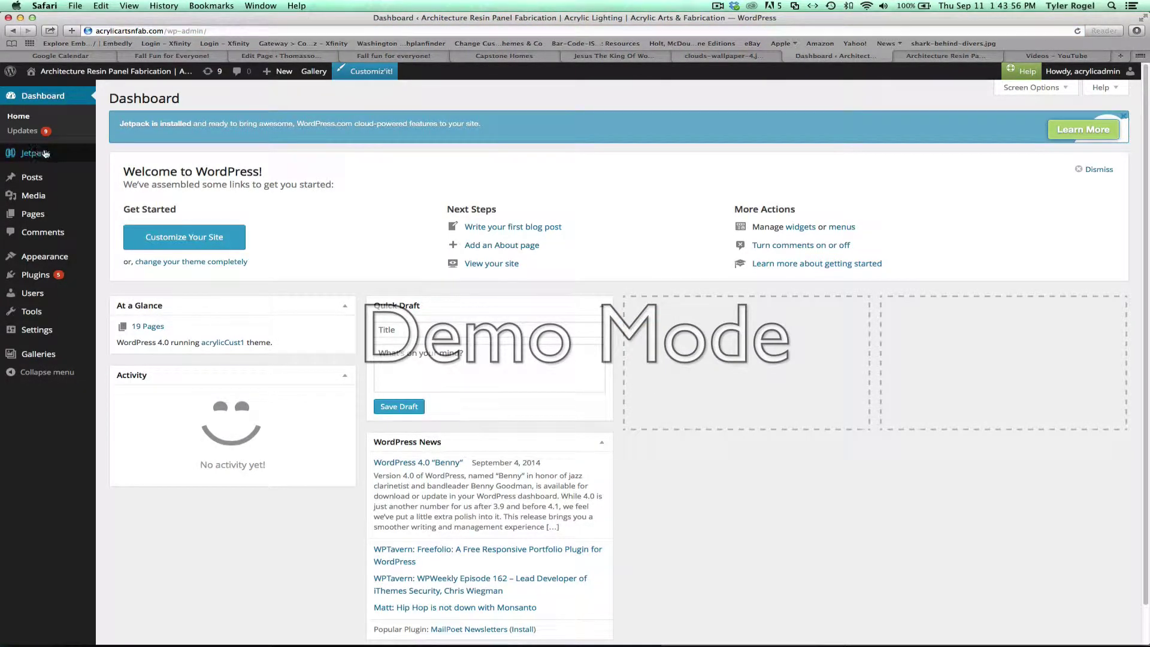
# Open All Pages from the Pages item in the admin sidebar.
pyautogui.moveTo(35, 208)
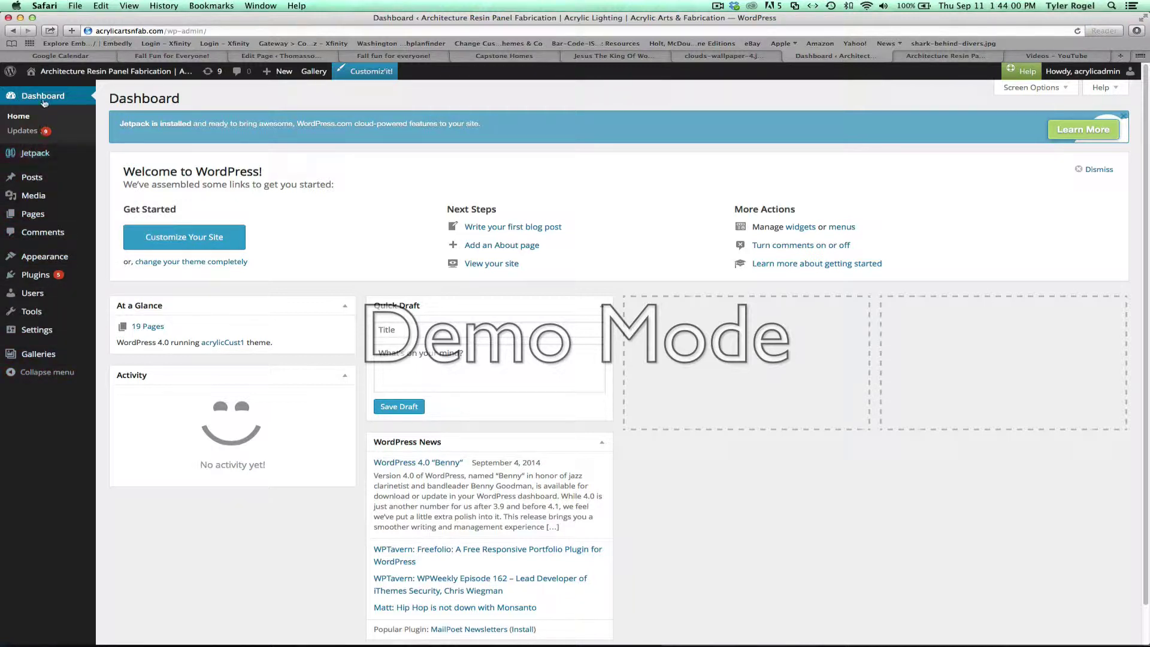
pyautogui.click(40, 216)
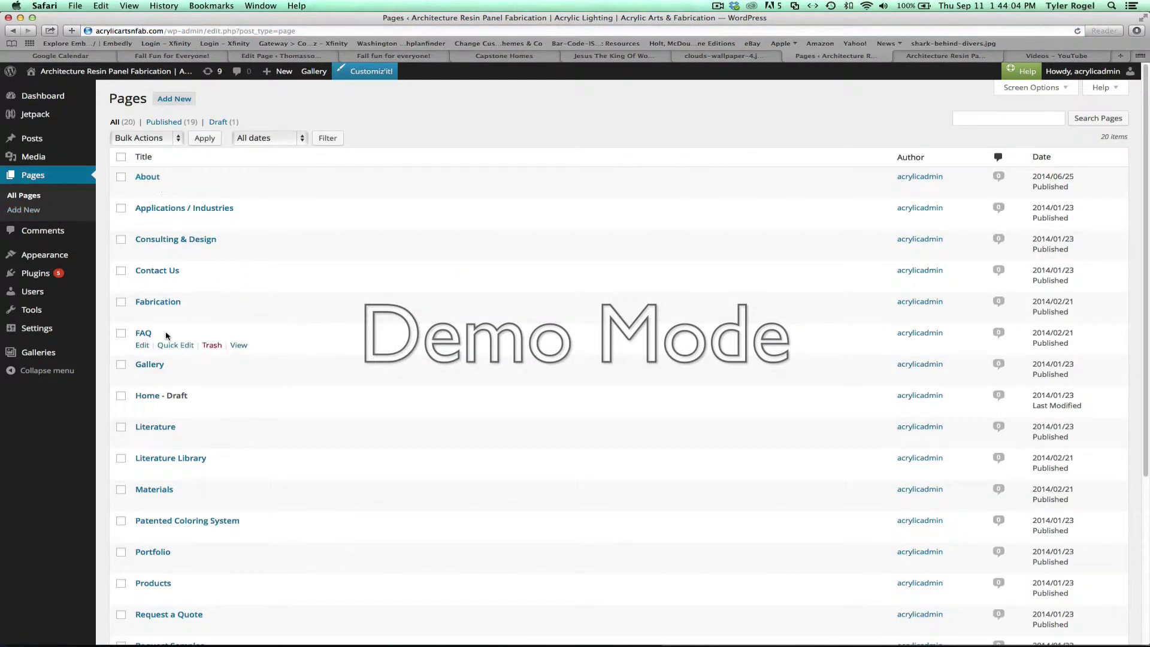
# Open the About page and delete the extra dots after 'demands'.
pyautogui.click(147, 179)
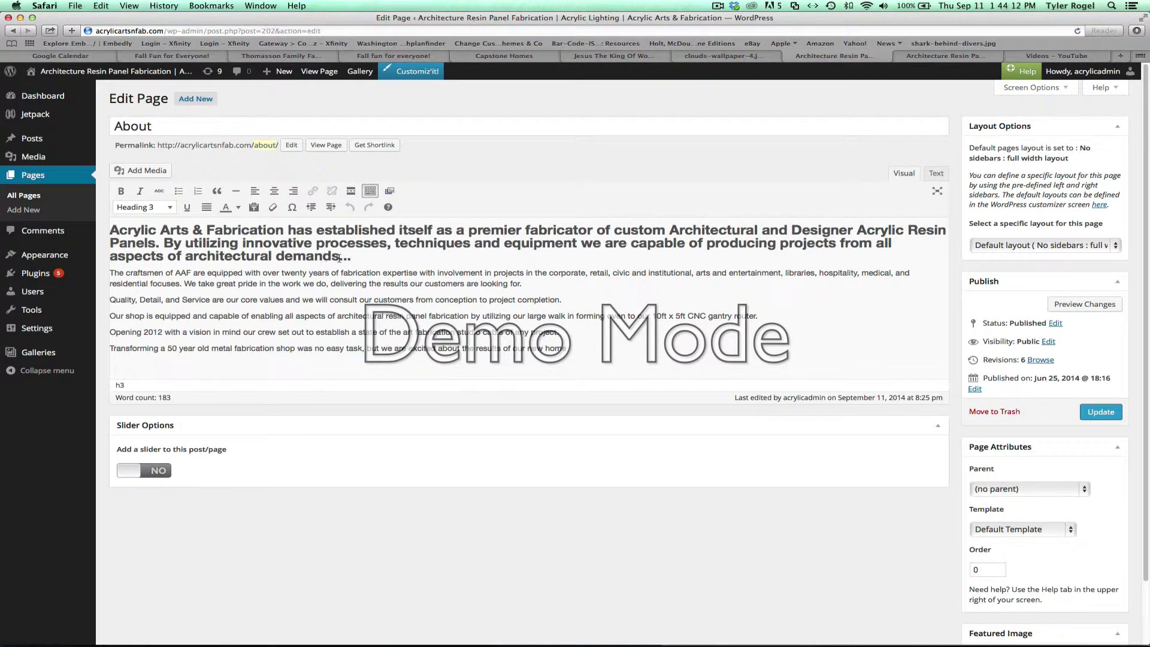
pyautogui.moveTo(352, 257); pyautogui.dragTo(343, 258)
pyautogui.press('BackSpace')
# Update the About page and compare it with the live About page before and after saving.
pyautogui.click(960, 57)
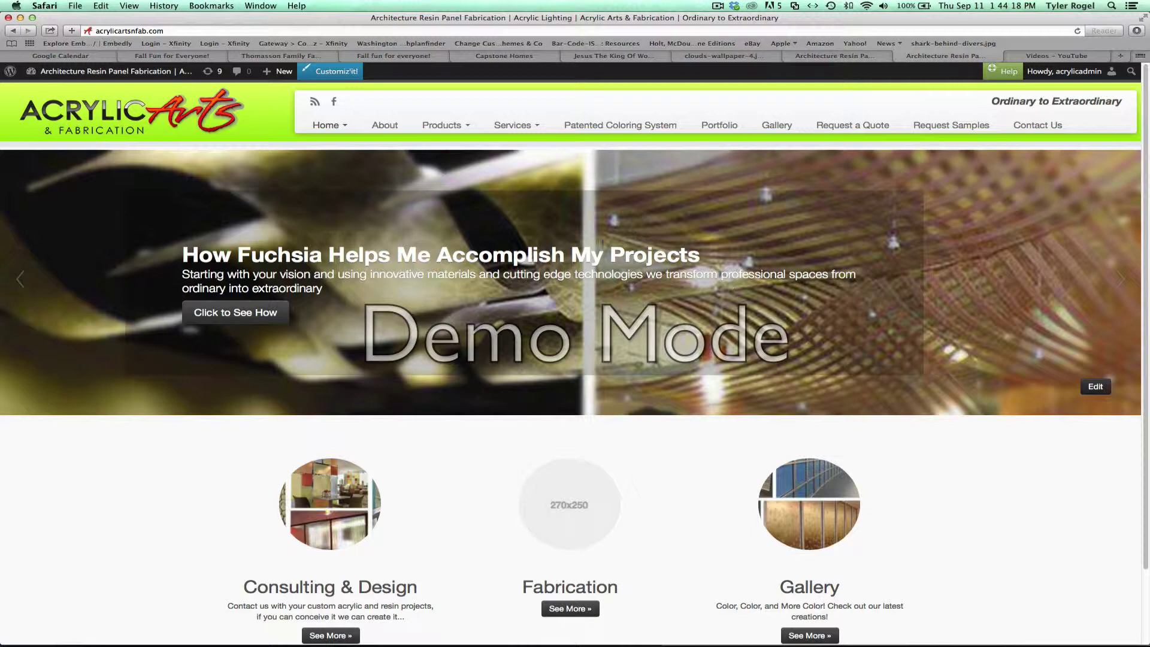
pyautogui.click(384, 124)
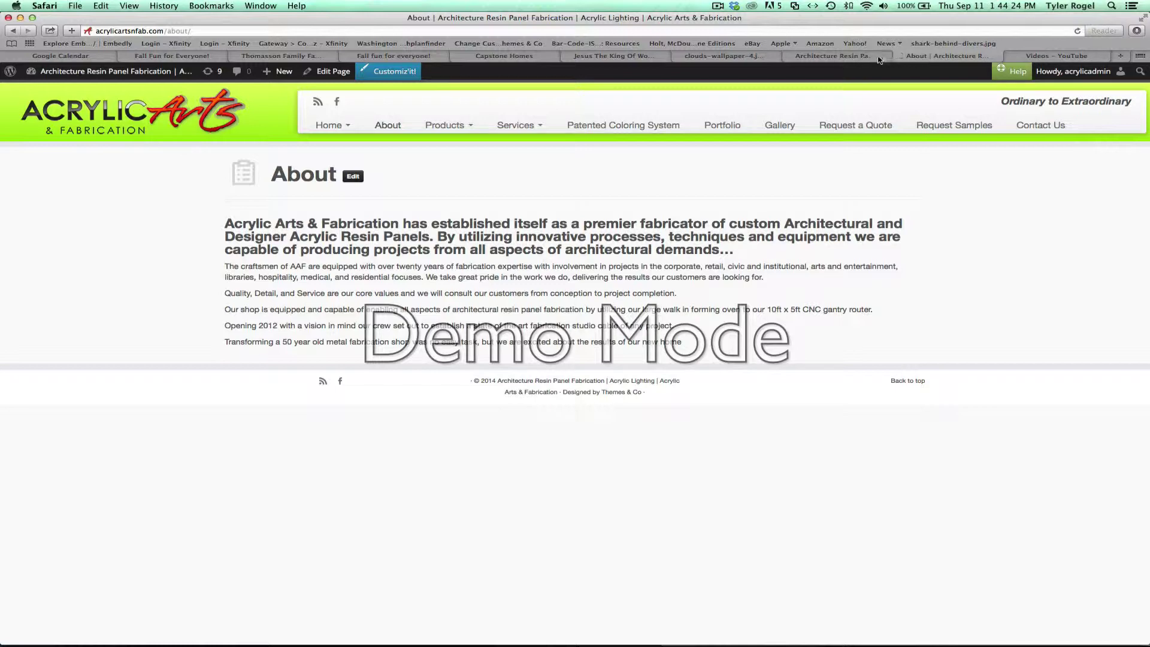
pyautogui.click(841, 59)
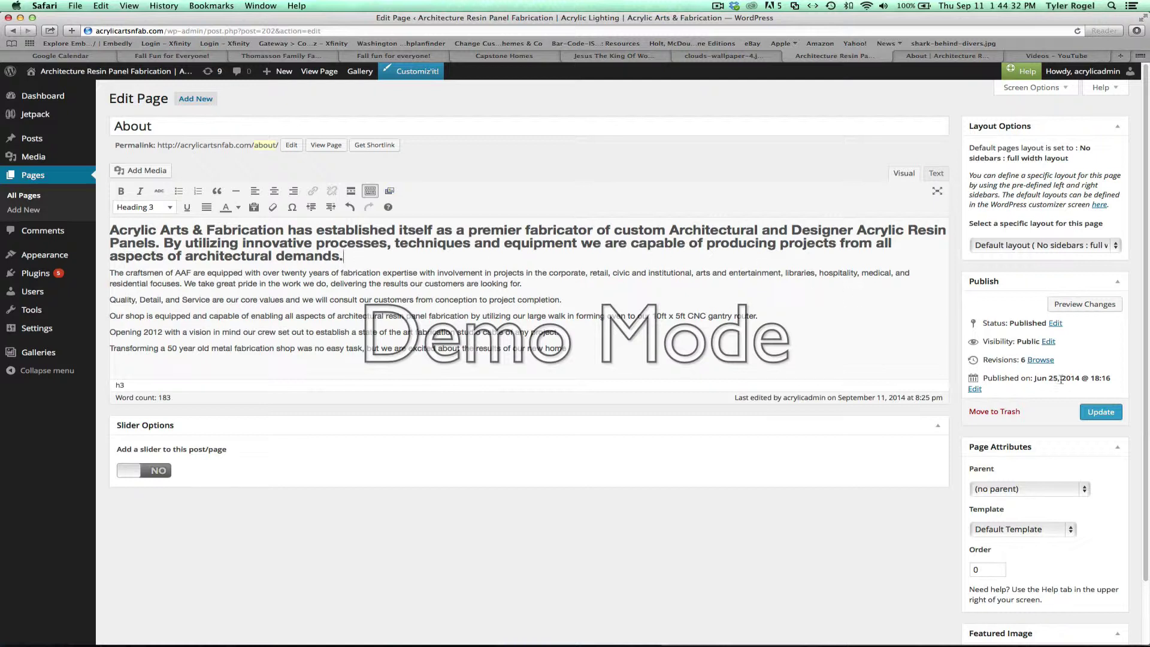
pyautogui.click(1103, 412)
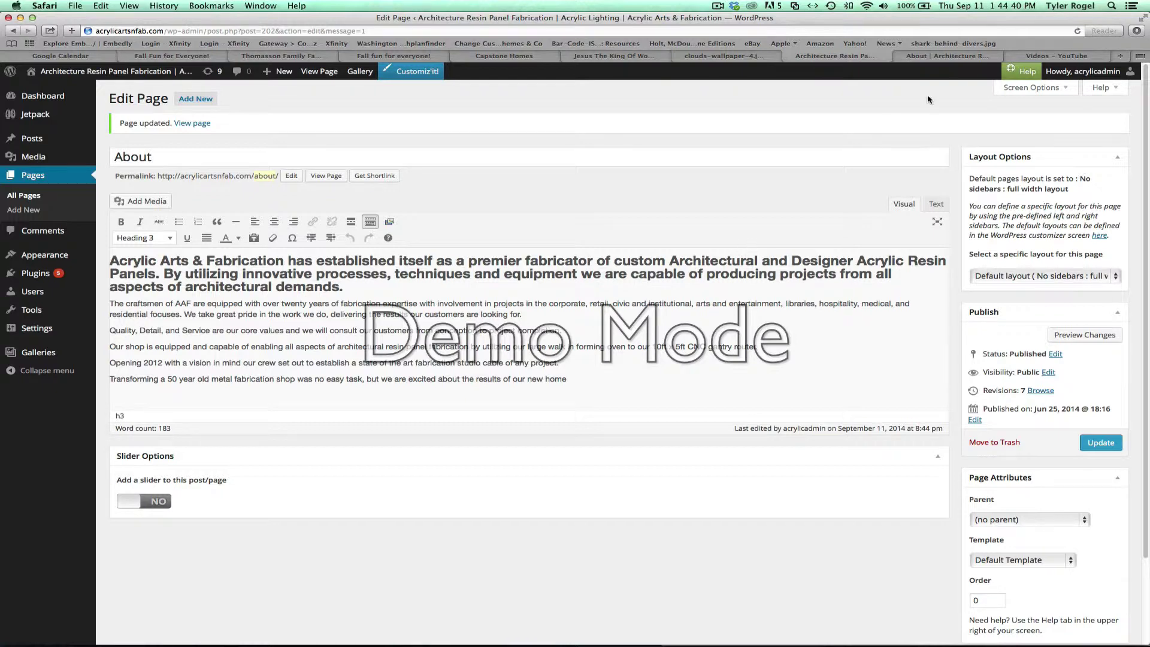
pyautogui.click(938, 57)
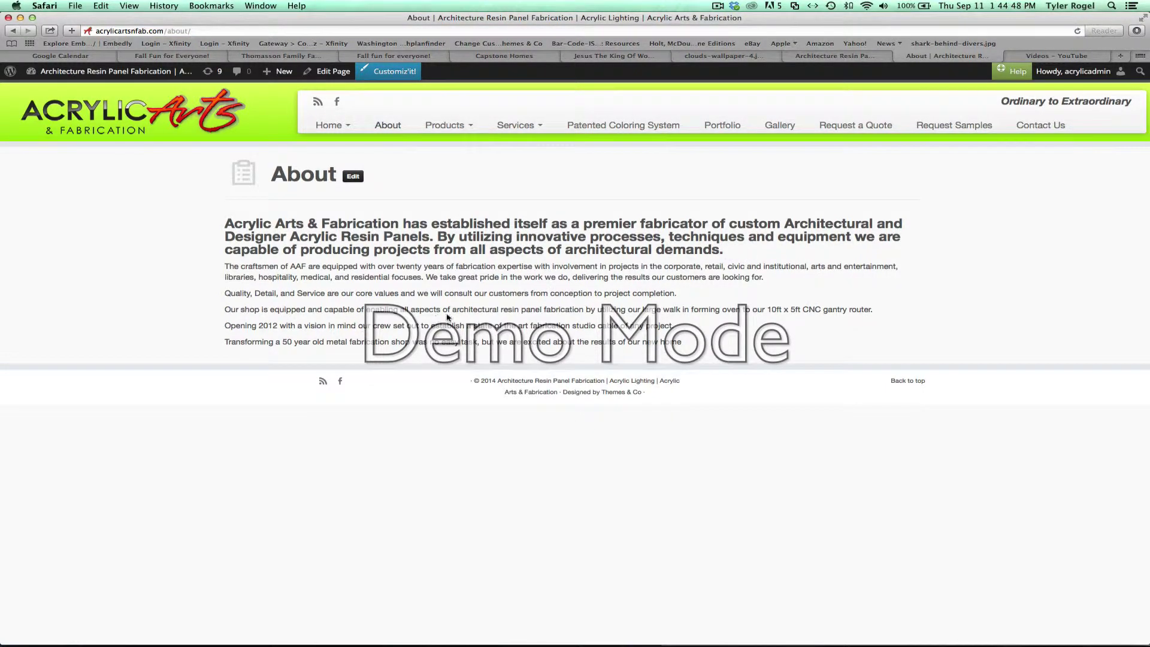
pyautogui.click(842, 58)
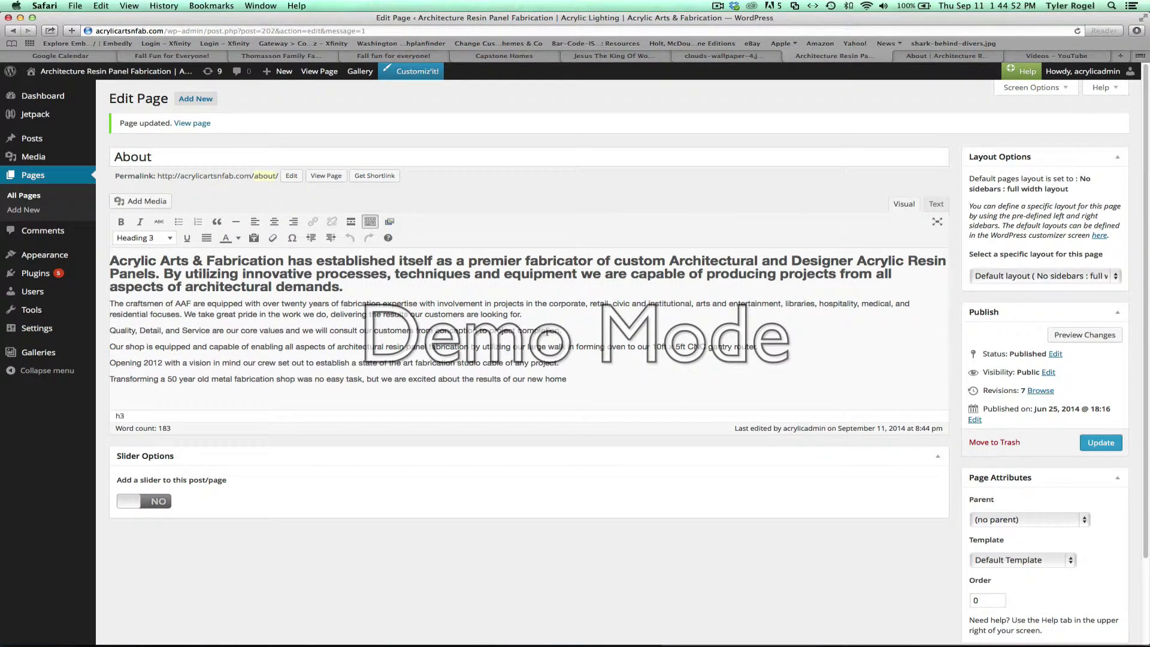
# Switch the 'Quality, Detail, and Service' sentence from Heading 3 to Paragraph format.
pyautogui.moveTo(562, 331); pyautogui.dragTo(97, 329)
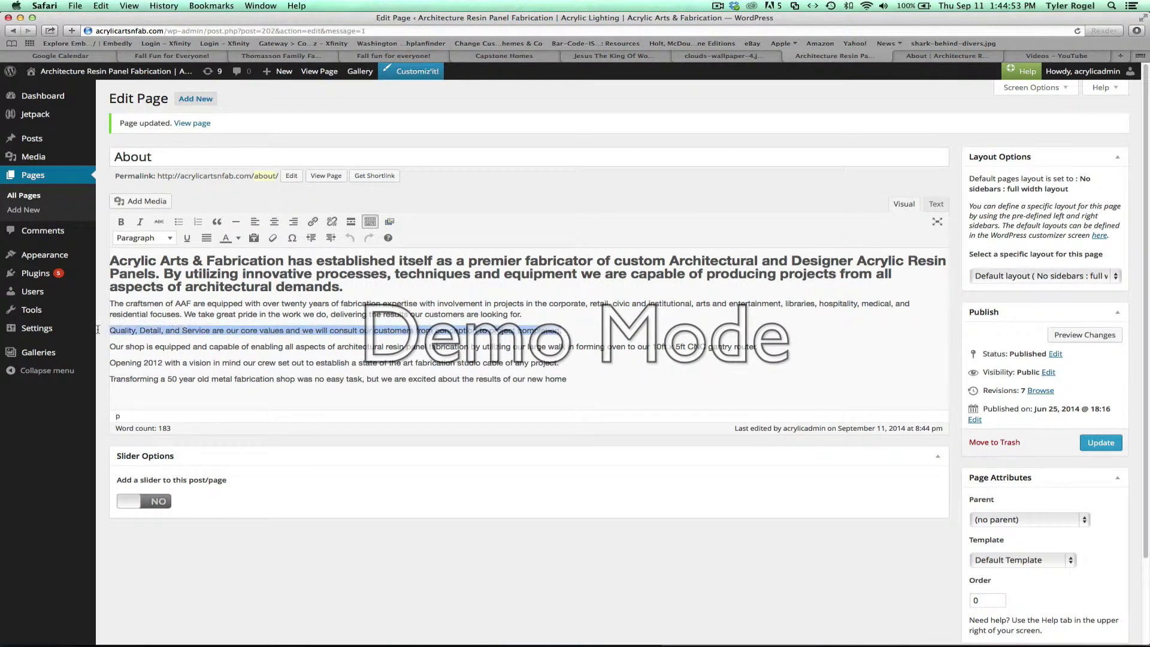
pyautogui.click(171, 239)
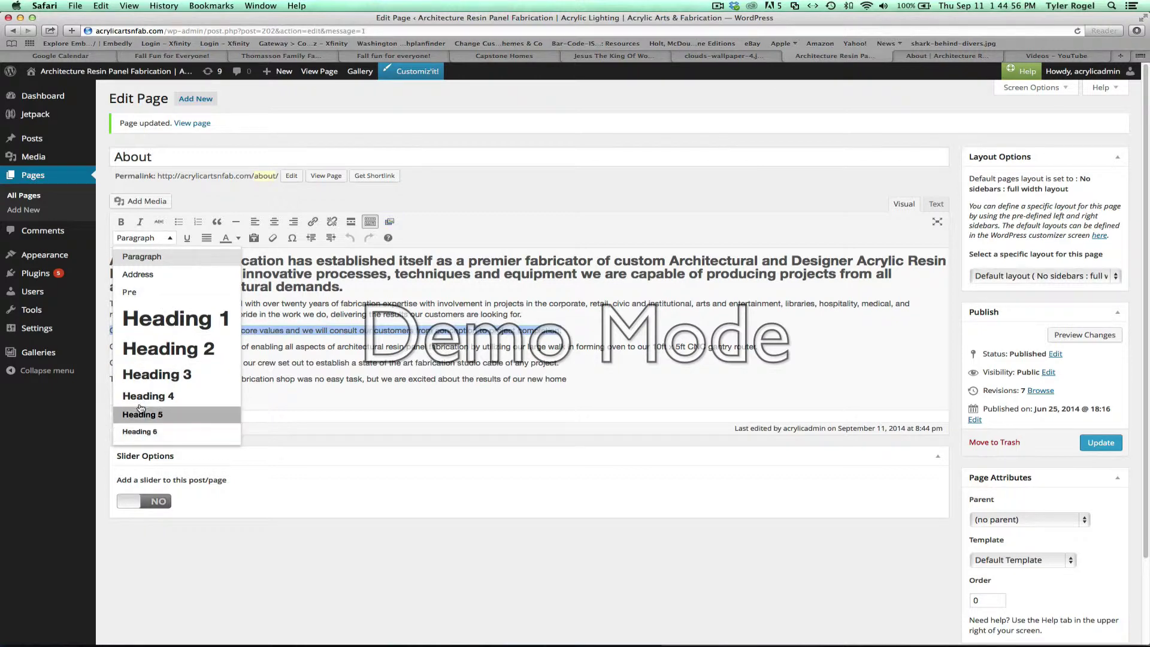
pyautogui.click(152, 378)
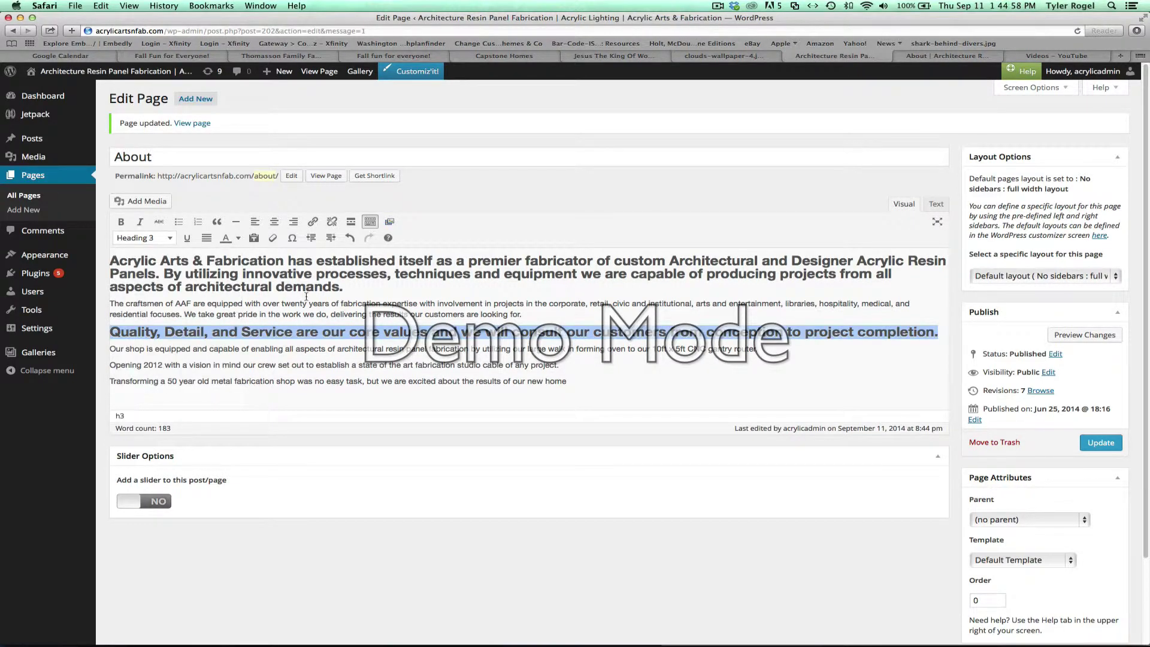
pyautogui.click(169, 237)
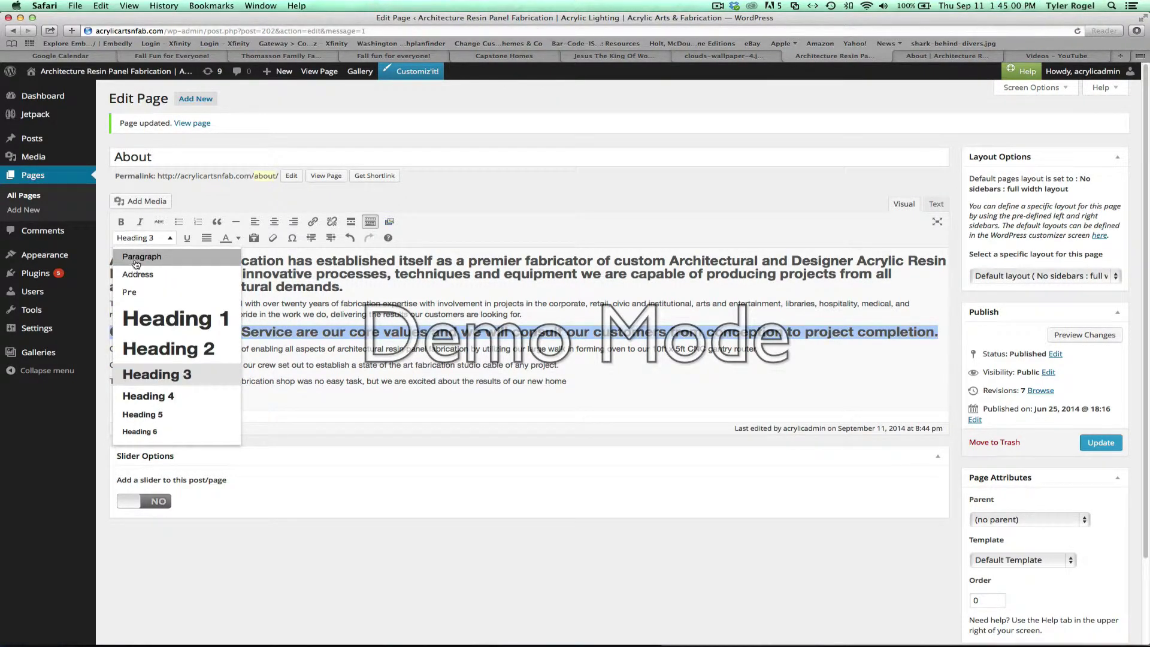
pyautogui.click(137, 258)
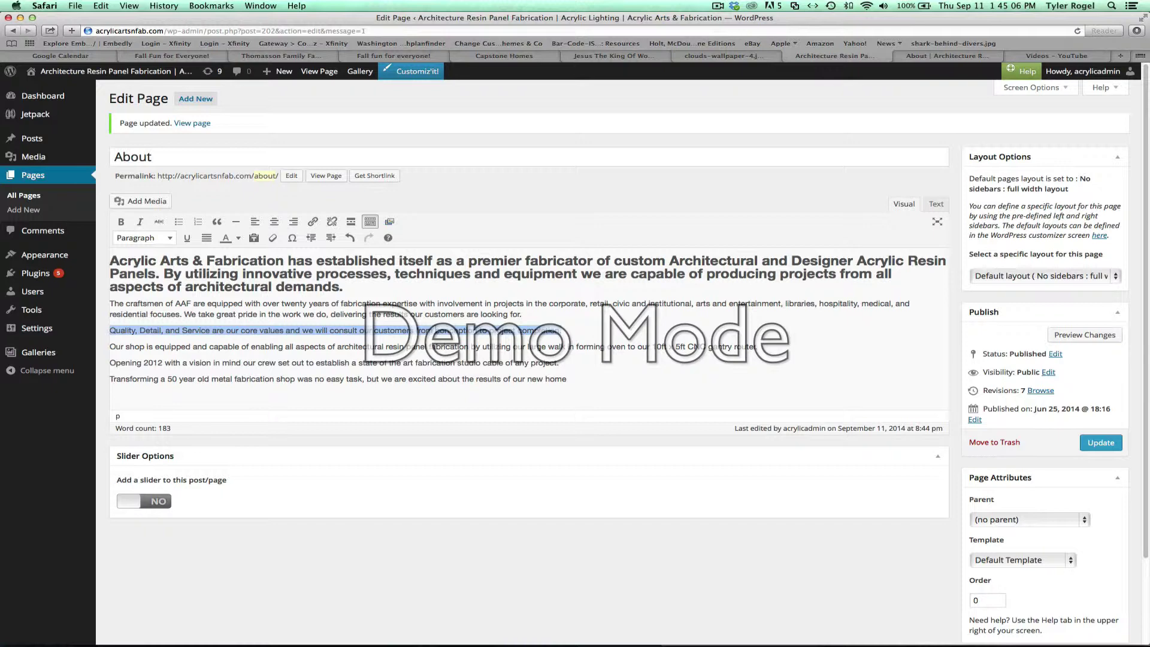
pyautogui.click(567, 330)
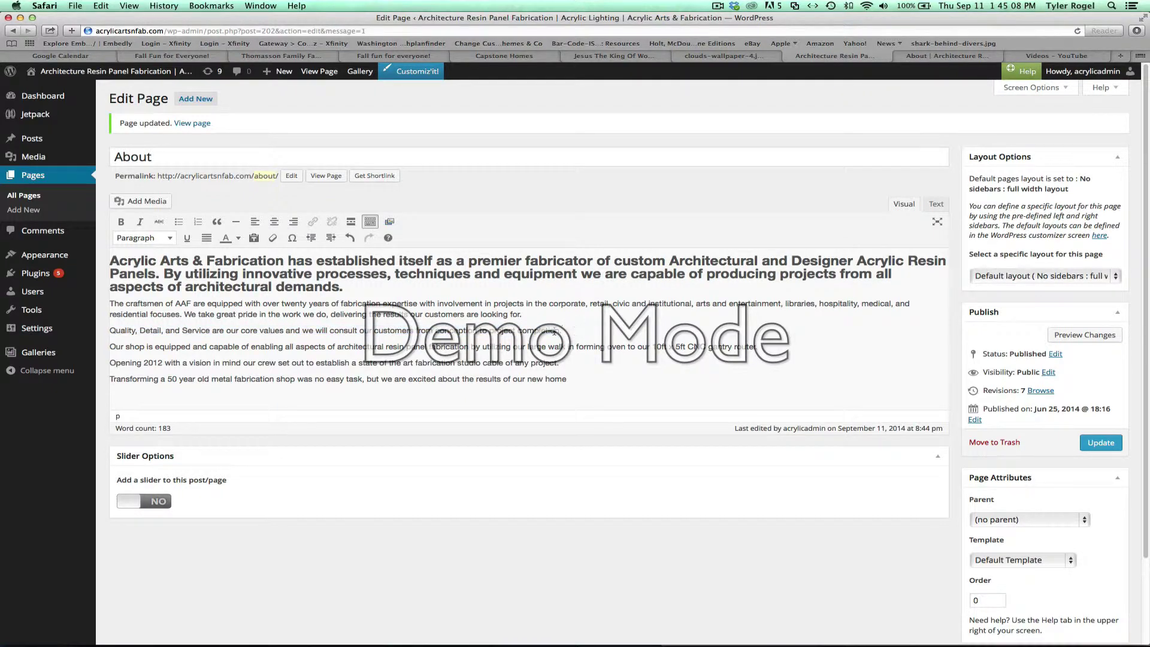
pyautogui.moveTo(563, 331); pyautogui.dragTo(110, 331)
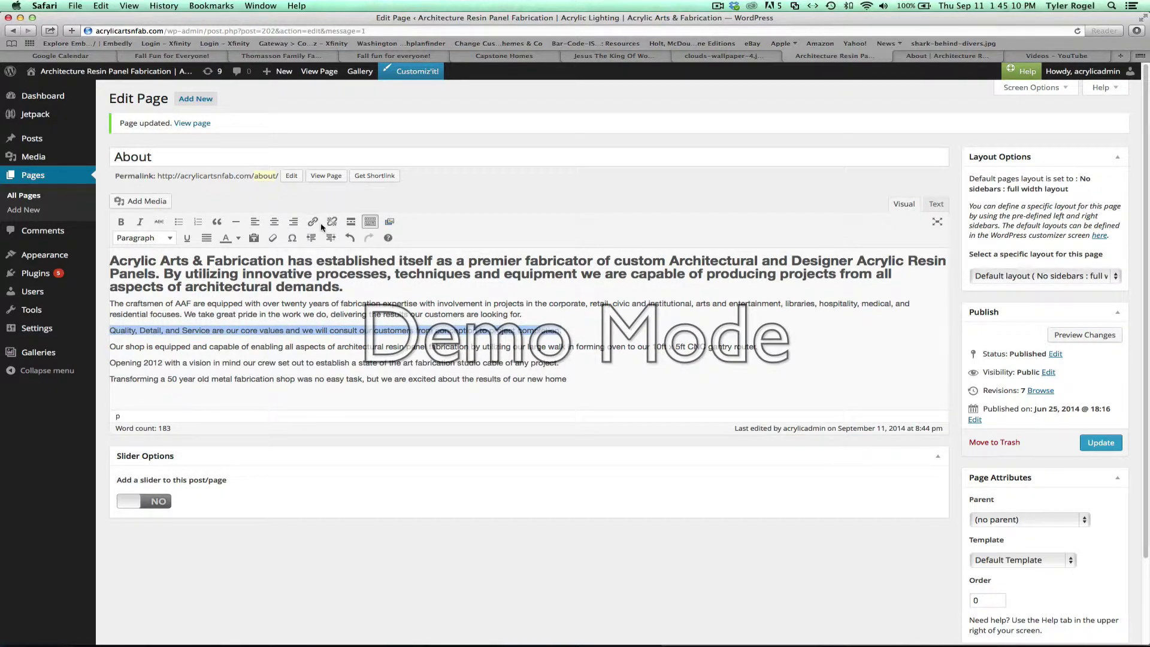
pyautogui.click(312, 223)
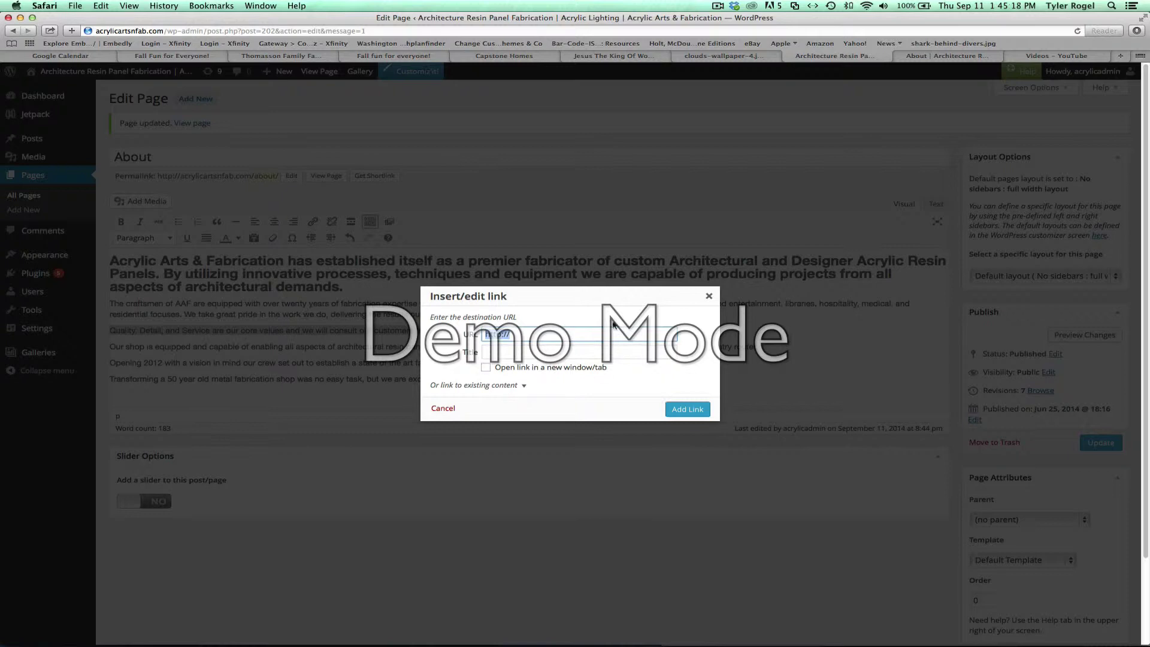
pyautogui.click(709, 298)
pyautogui.click(563, 331)
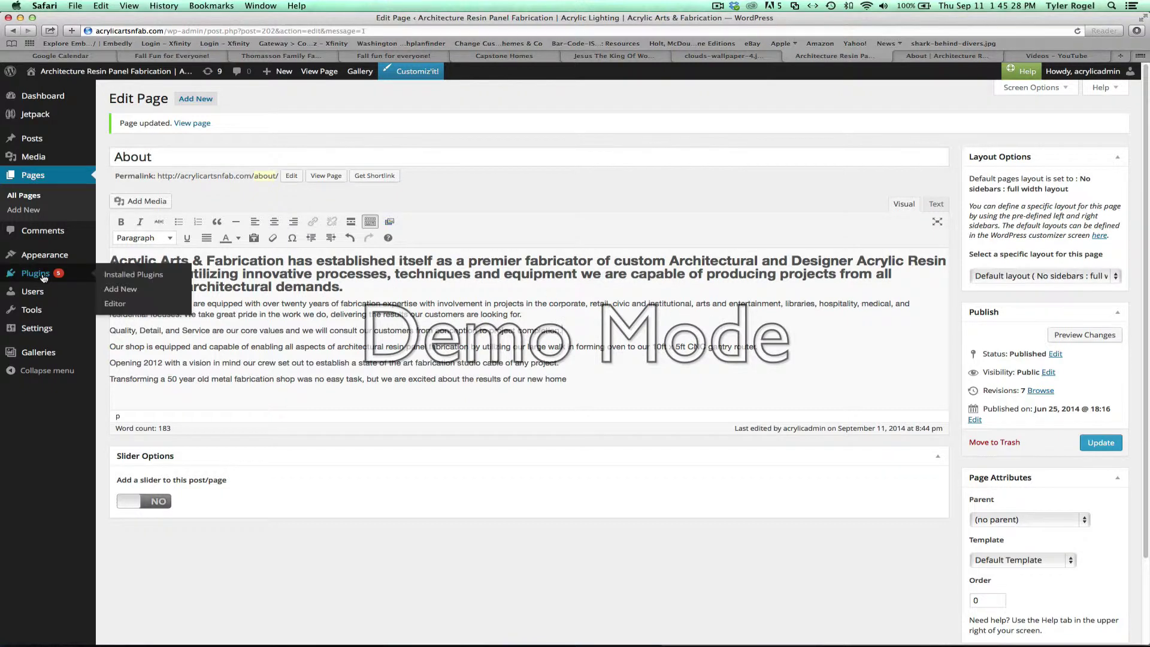
# Go to Appearance > Menus to edit Menu 1.
pyautogui.moveTo(42, 273)
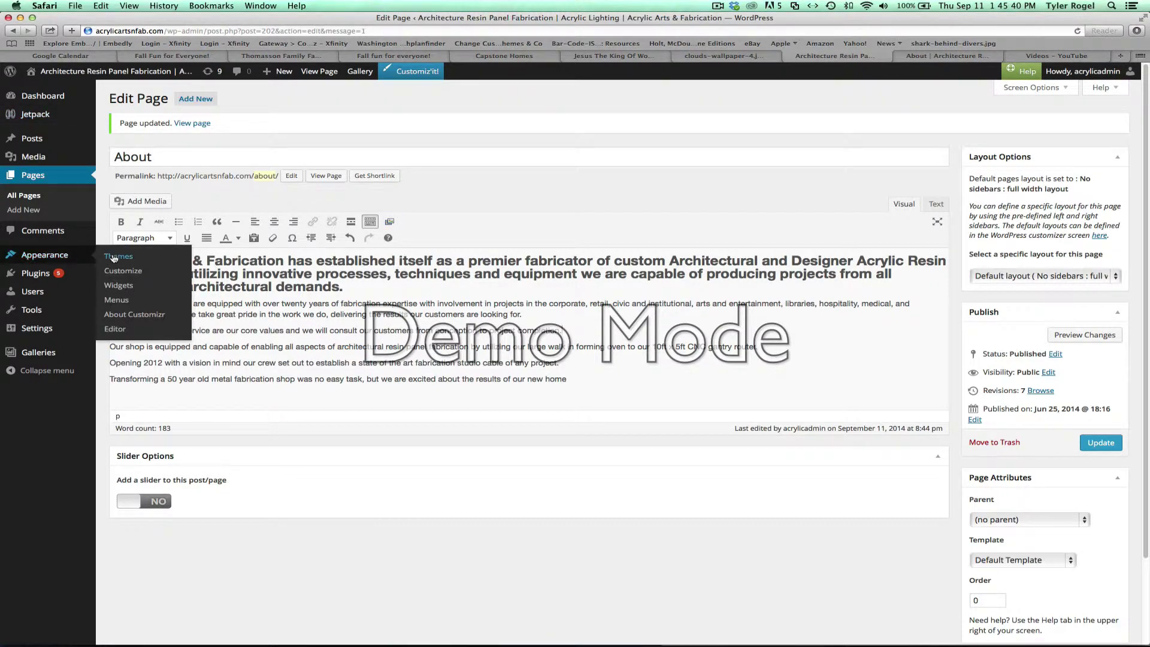
pyautogui.click(118, 300)
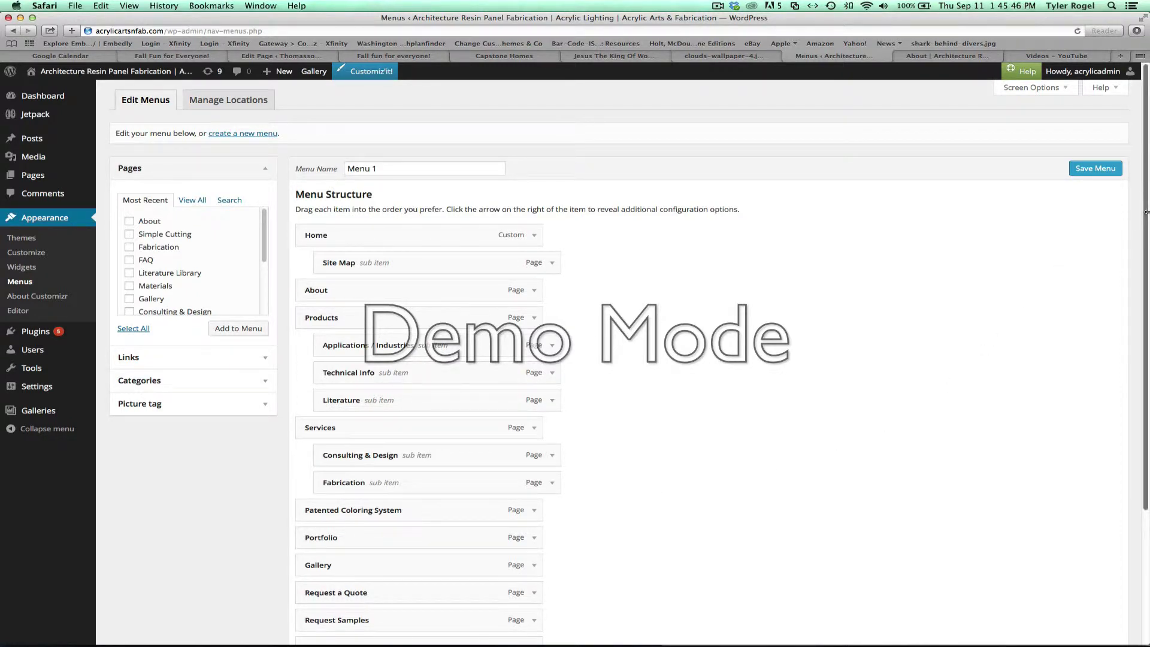
pyautogui.moveTo(1146, 216); pyautogui.dragTo(1122, 114)
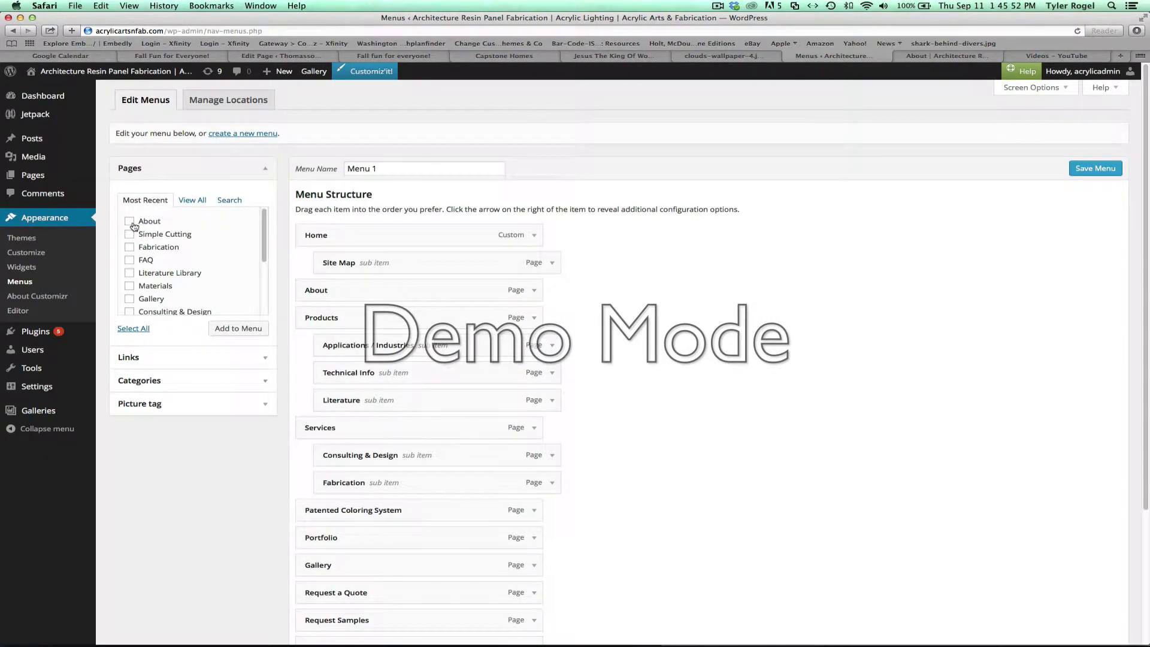
# Add the About page to Menu 1 from the Pages box.
pyautogui.moveTo(22, 175)
pyautogui.click(128, 223)
pyautogui.click(235, 334)
# Move Contact Us back to the end of the menu structure.
pyautogui.scroll(-5, 1136, 375)
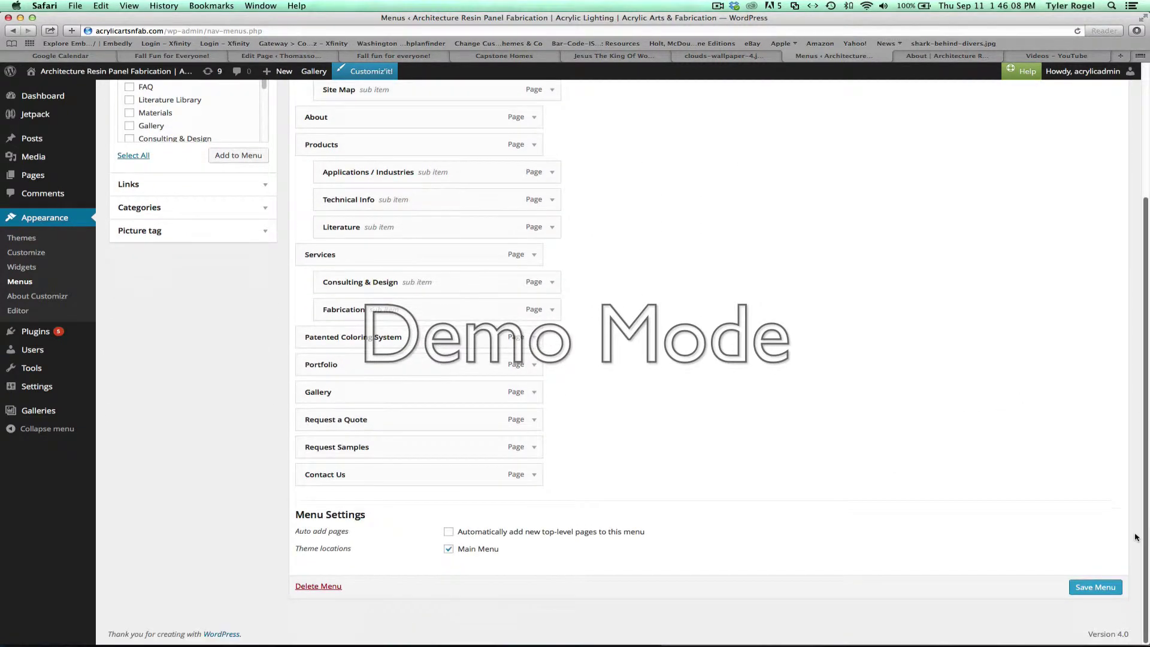
pyautogui.moveTo(387, 480); pyautogui.dragTo(380, 181)
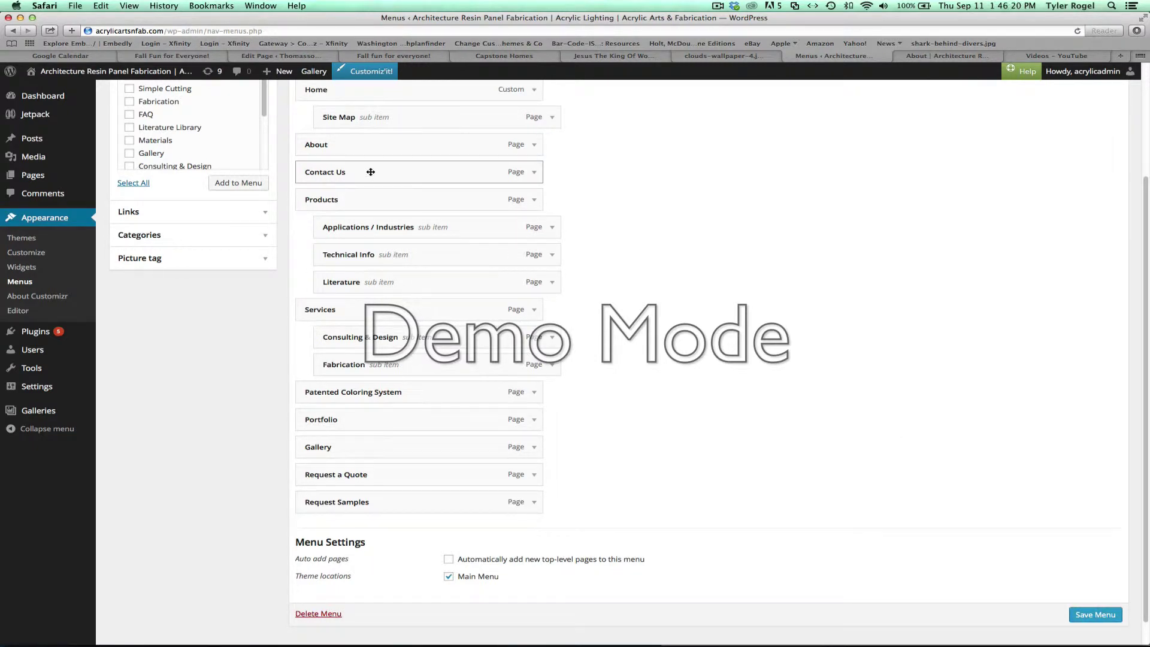
pyautogui.moveTo(381, 172); pyautogui.dragTo(385, 507)
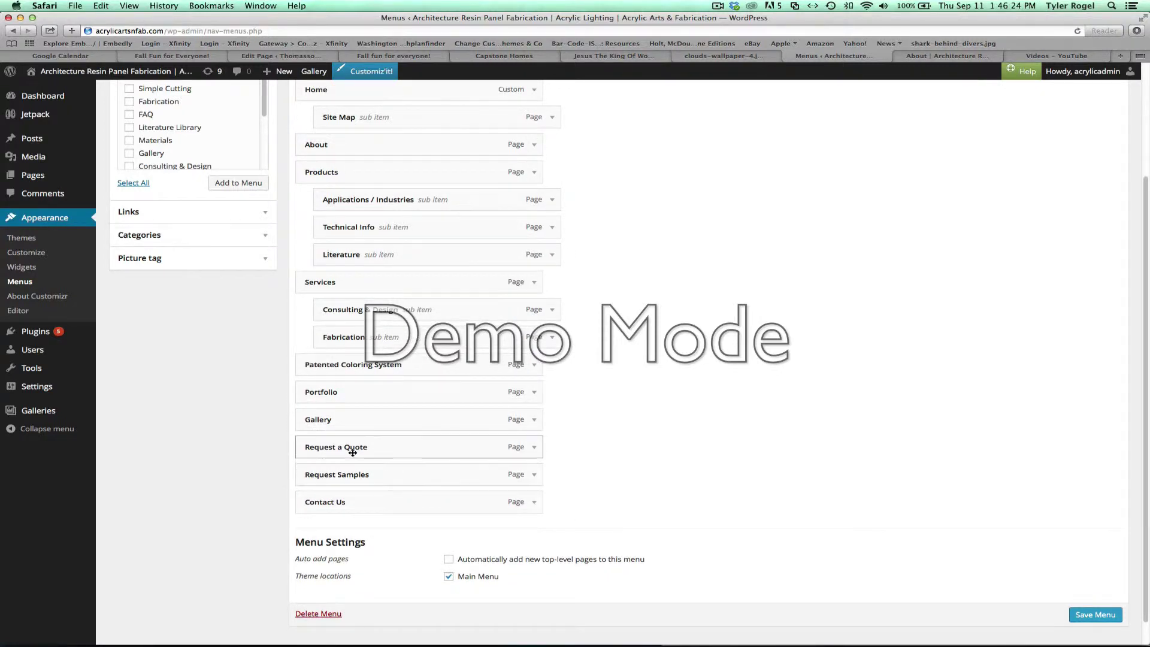
# Nest Gallery under Portfolio, and Request a Quote and Request Samples under Contact Us.
pyautogui.moveTo(341, 413); pyautogui.dragTo(382, 418)
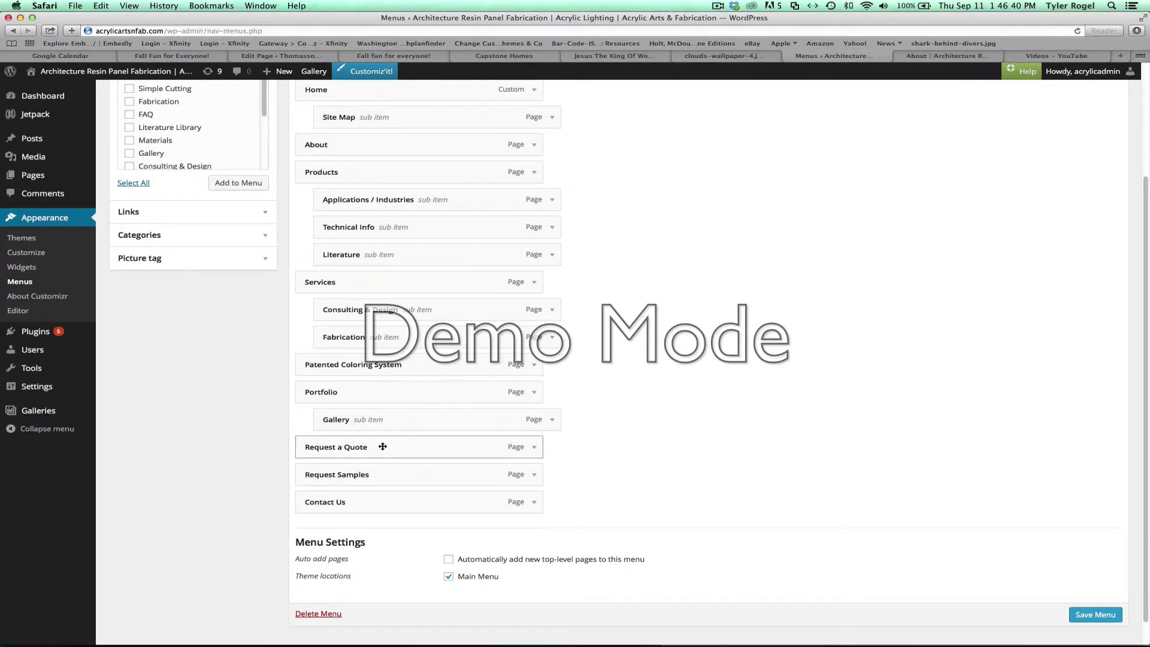
pyautogui.moveTo(382, 446); pyautogui.dragTo(443, 504)
pyautogui.moveTo(397, 449); pyautogui.dragTo(420, 507)
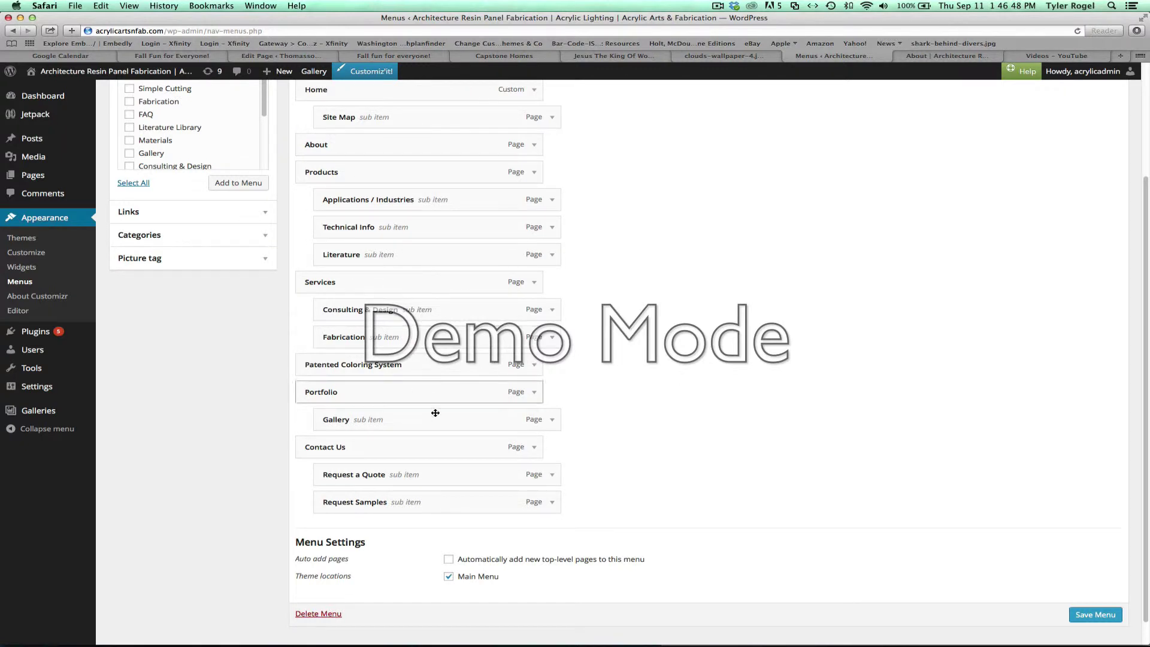
# Save Menu 1, then reload the live About page to see the new dropdowns.
pyautogui.click(1098, 613)
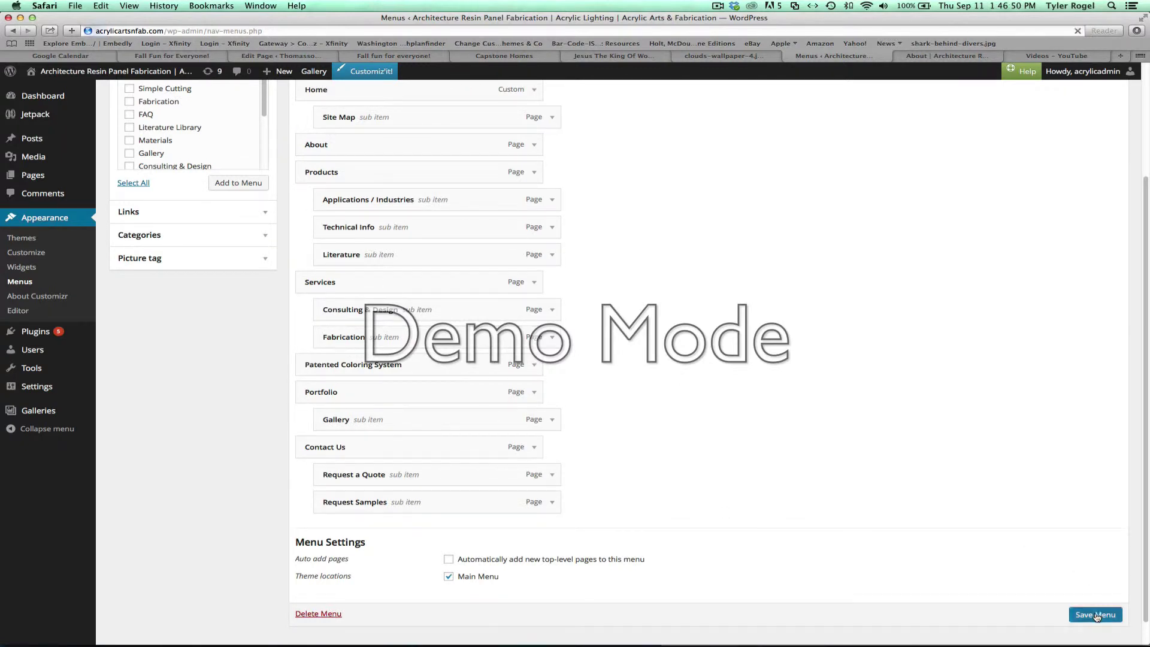
pyautogui.click(943, 56)
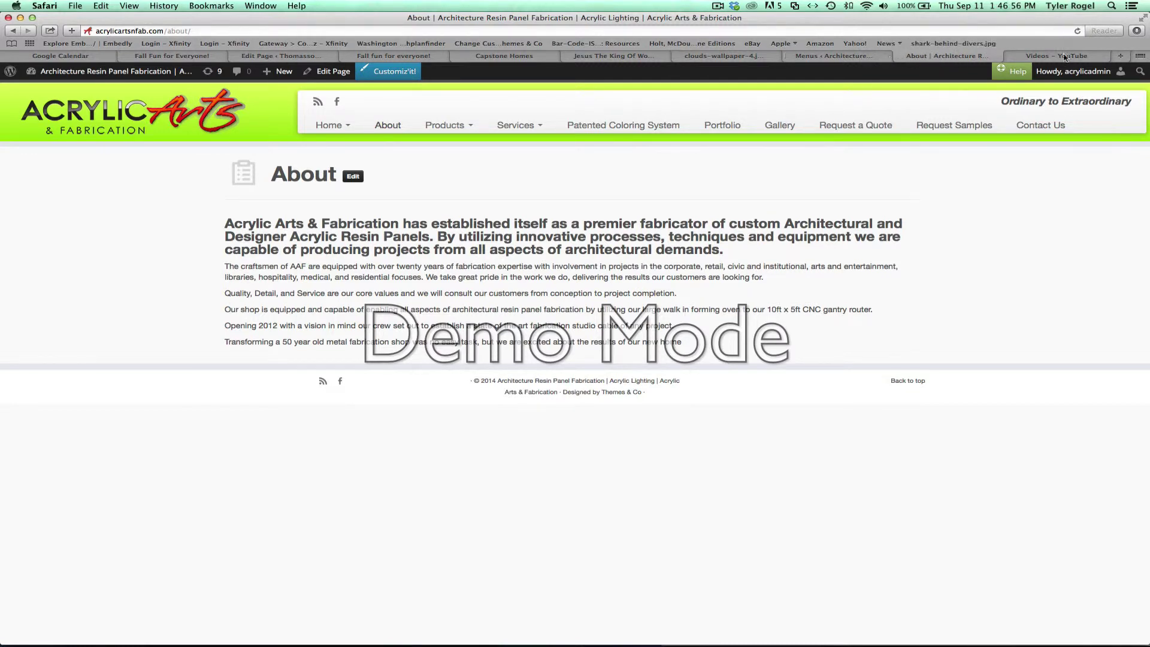
pyautogui.click(1078, 30)
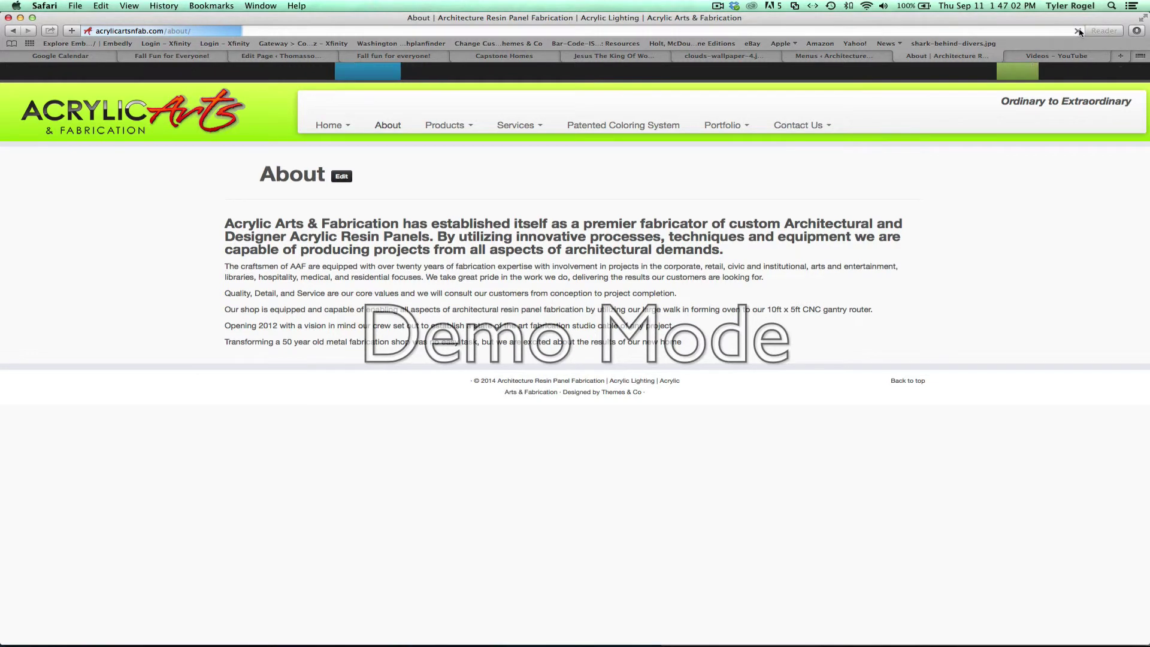
pyautogui.moveTo(829, 128)
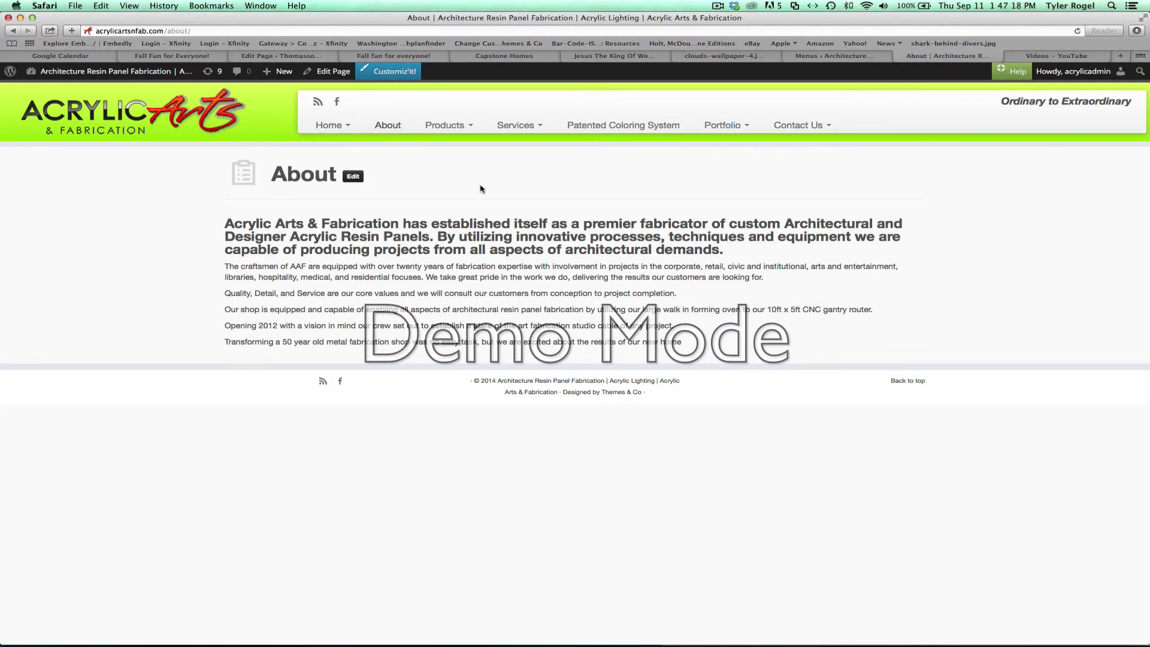
pyautogui.moveTo(94, 83)
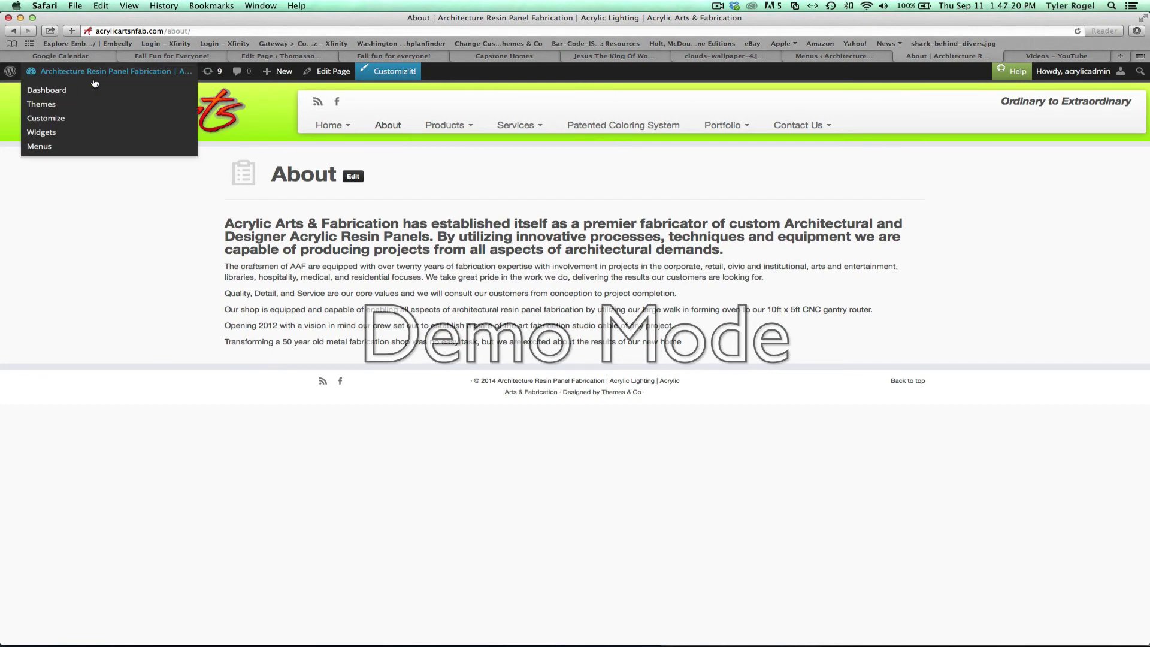